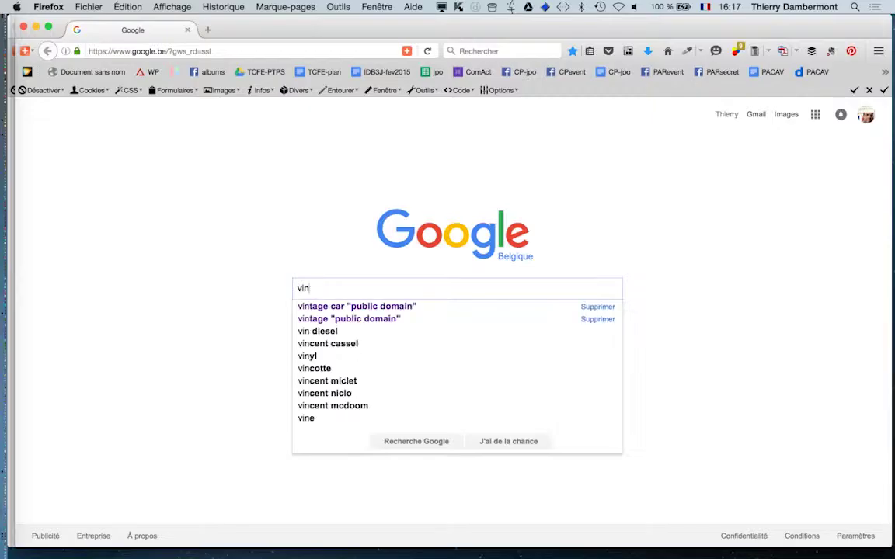
Search Google for vintage car "public domain" and show the matching images.
text(tage car "public dom)
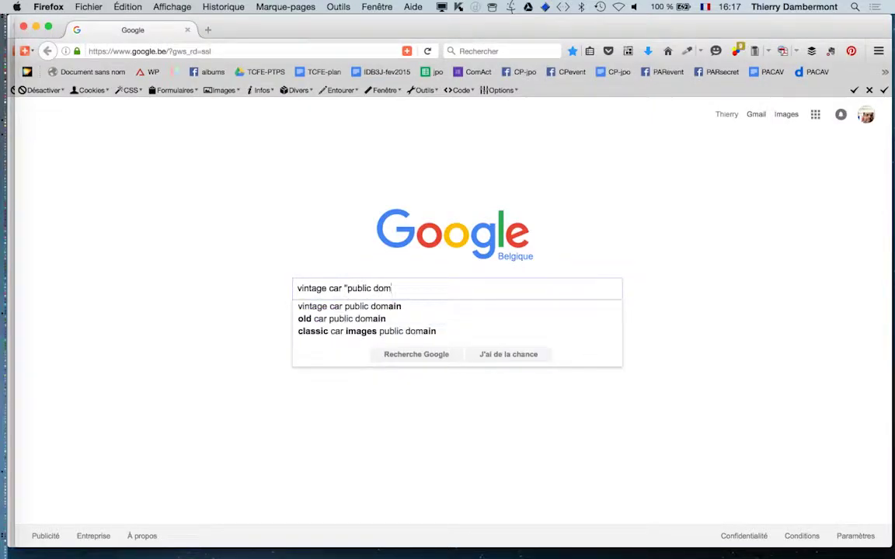
text(ain")
key(Return)
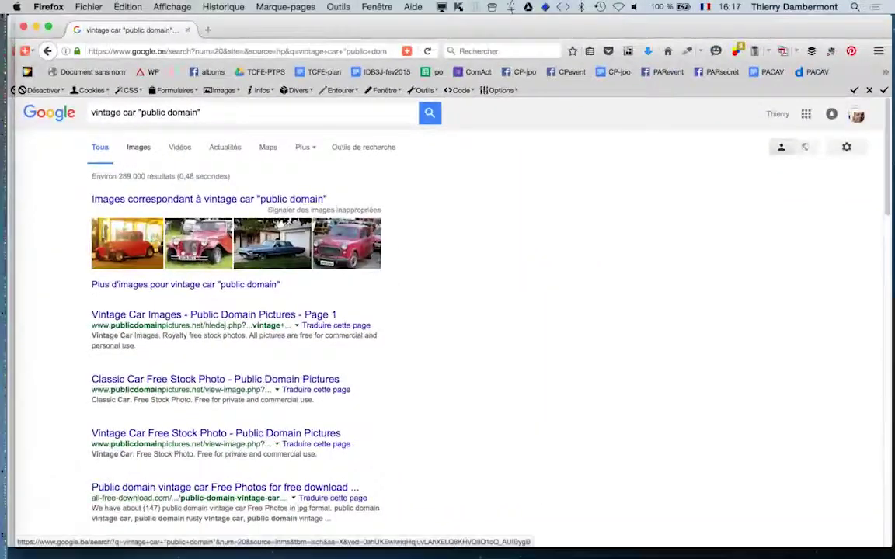
click(138, 146)
scroll(644, 318, down, 2)
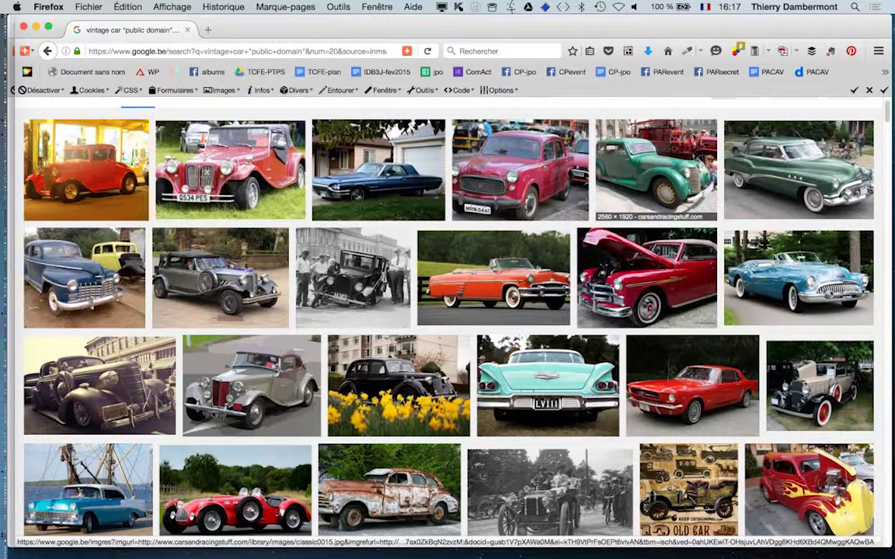
Open the green vintage car photo from carsandracingstuff.com at full size.
middle_click(656, 171)
key(ctrl+Tab)
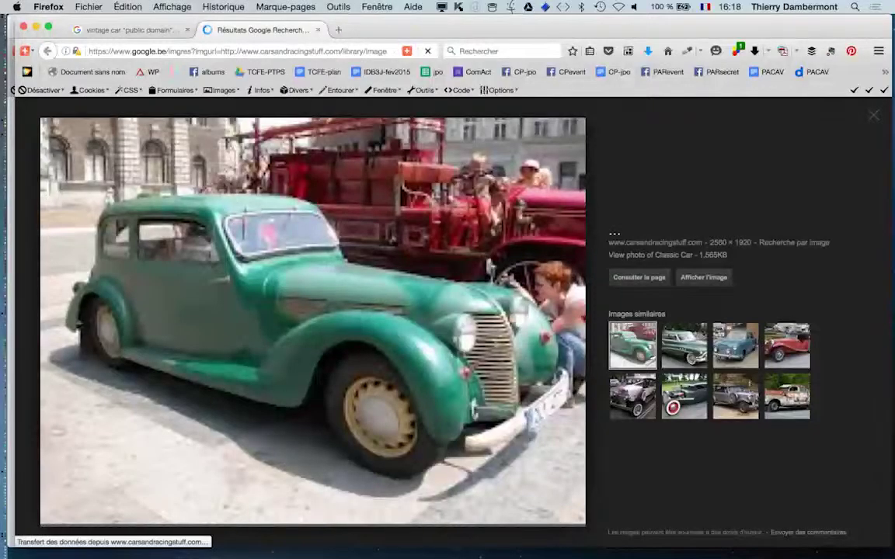
click(704, 278)
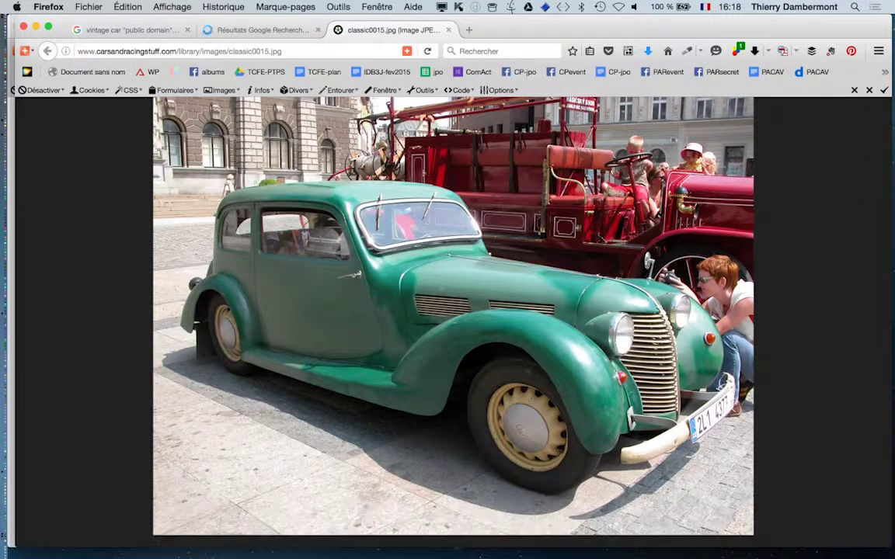
Save the car photo as classic0015.jpg in the "teinte saturation ciblé" folder inside "TCFE fev2016 travaux en cours".
right_click(467, 182)
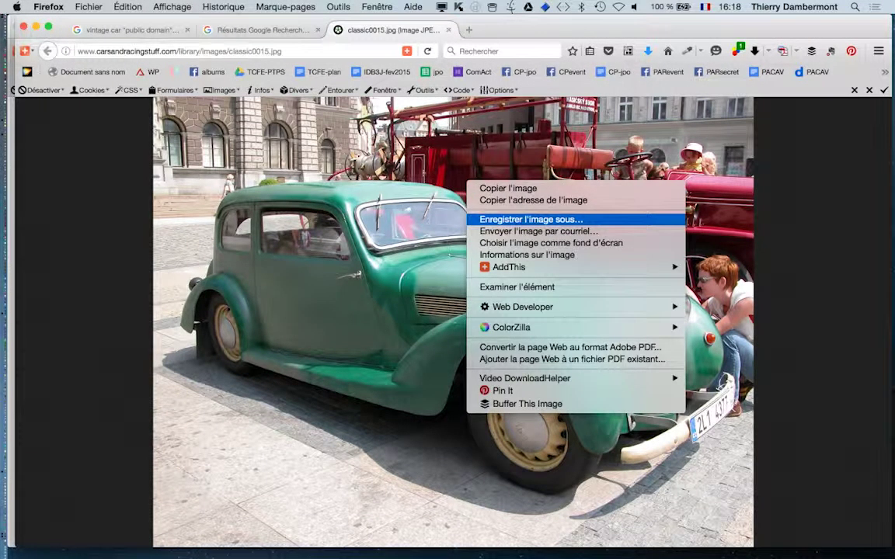
key(Return)
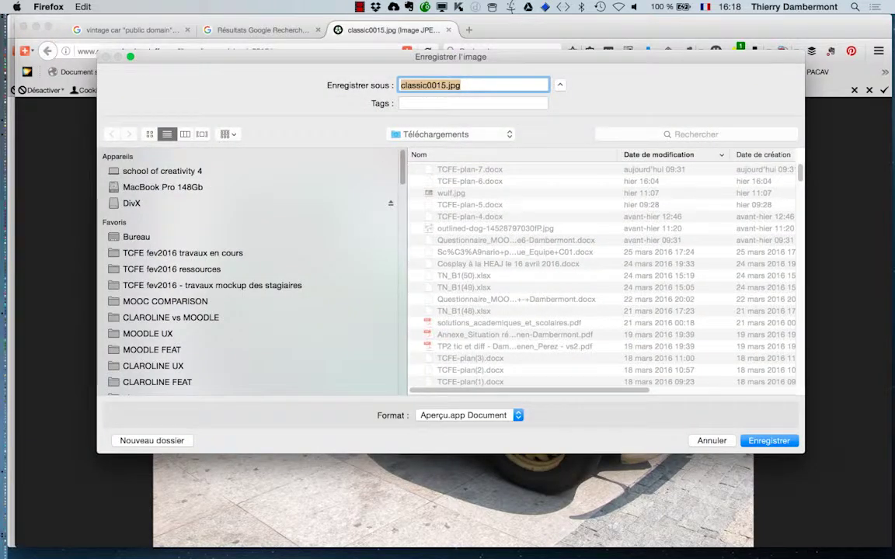
click(136, 236)
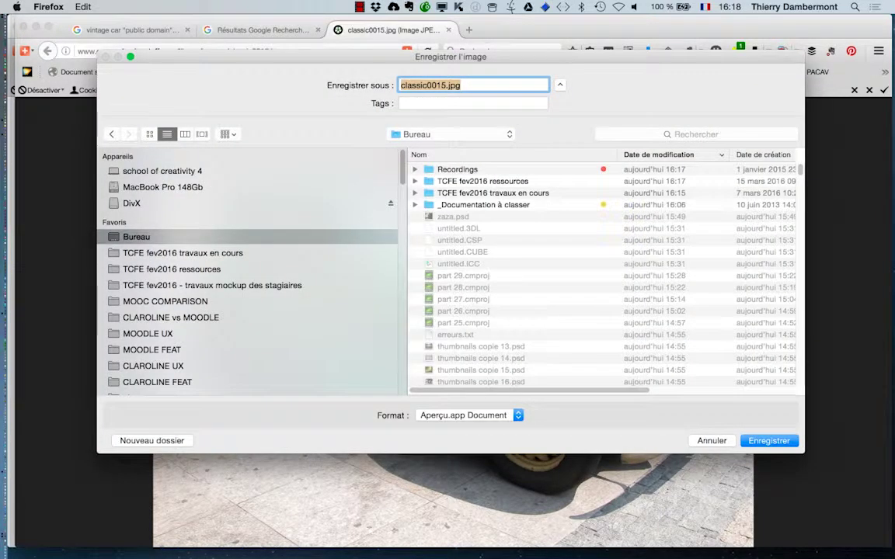
click(183, 252)
click(513, 169)
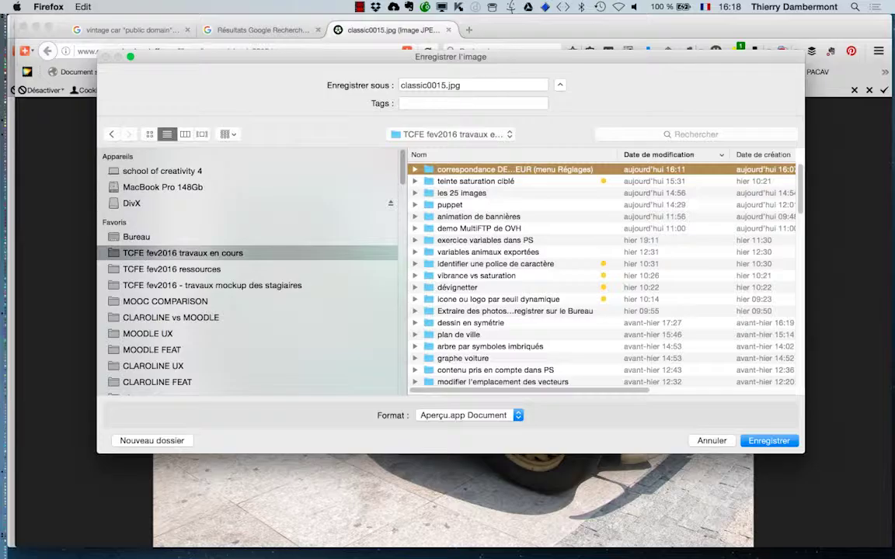
double_click(475, 181)
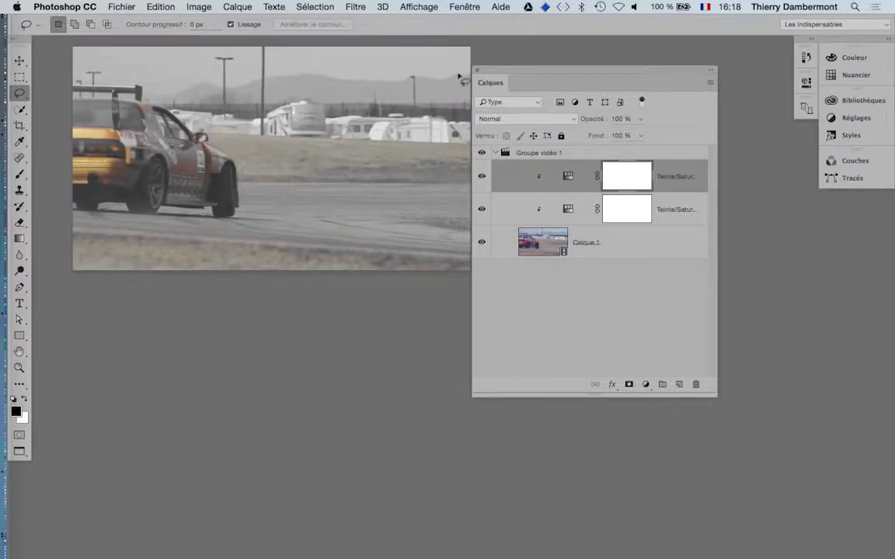
Switch to Photoshop, place and resize the Calques panel beside the racing video, and show the Montage timeline as a floating panel.
drag(479, 74, 519, 67)
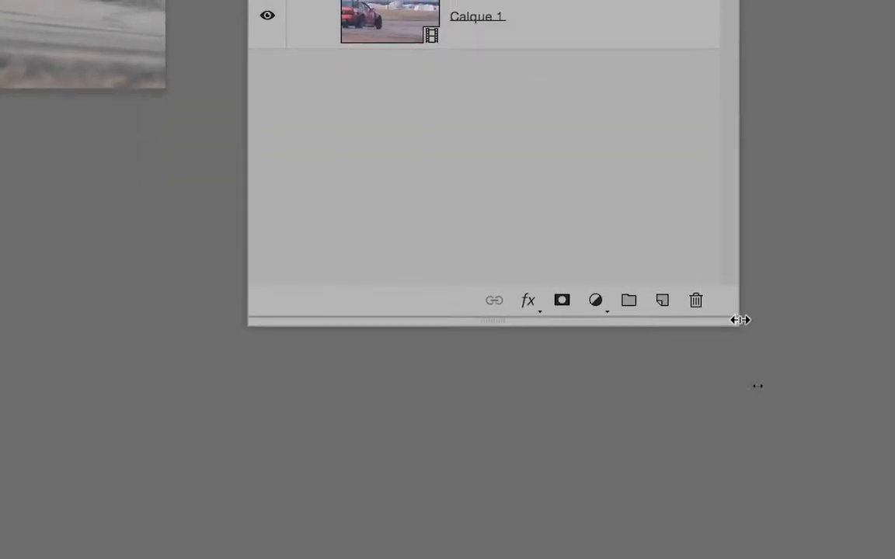
drag(740, 319, 798, 260)
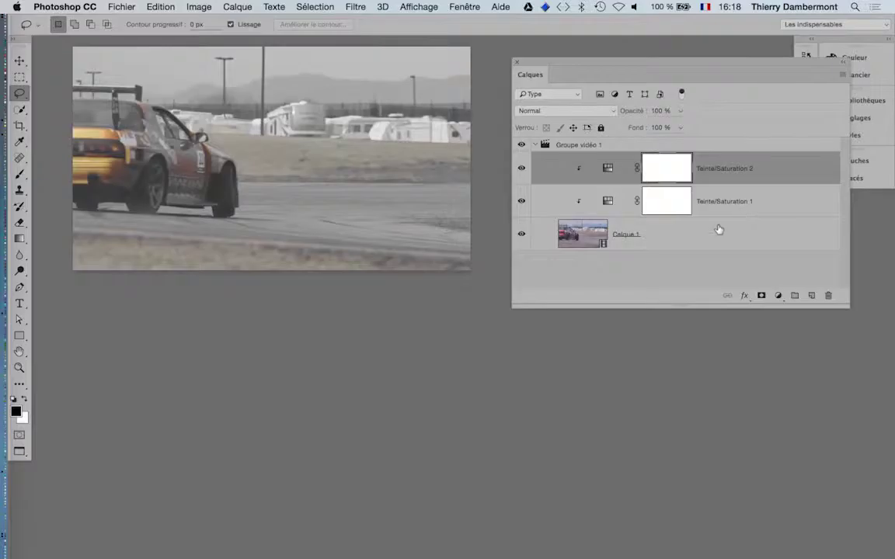
click(463, 7)
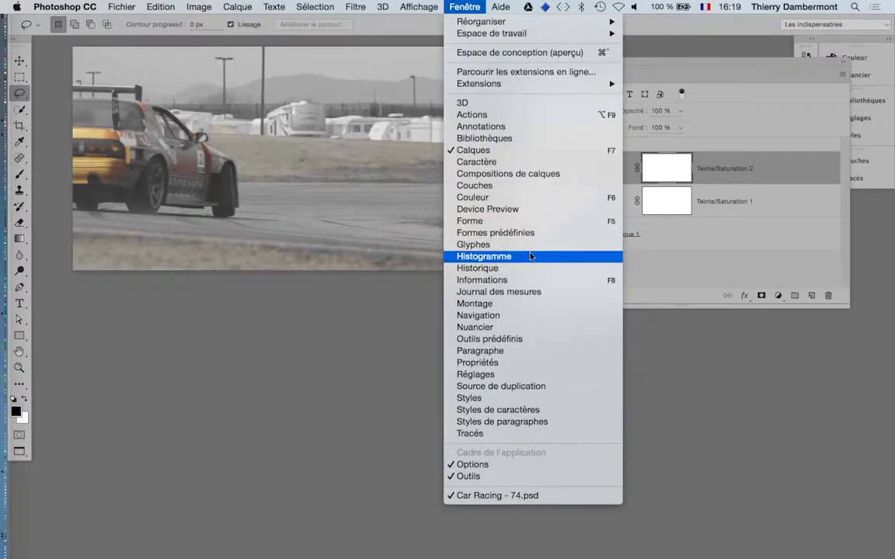
click(525, 304)
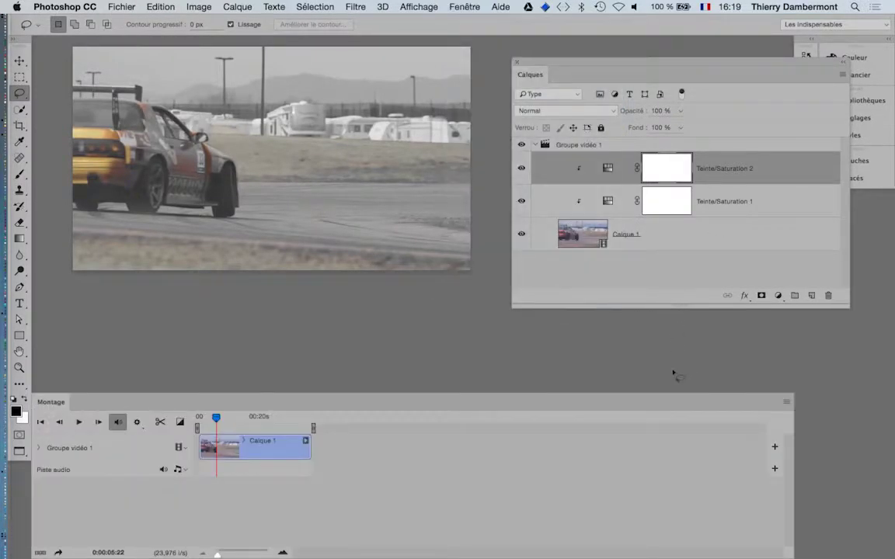
drag(59, 404, 67, 362)
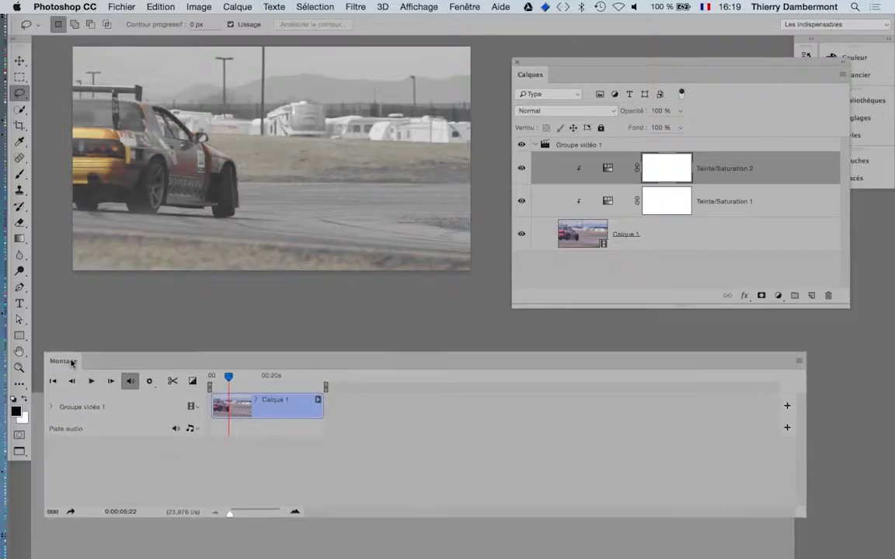
Widen the Montage timeline and play the racing clip from its first frame, stopping it partway through.
click(213, 376)
click(211, 377)
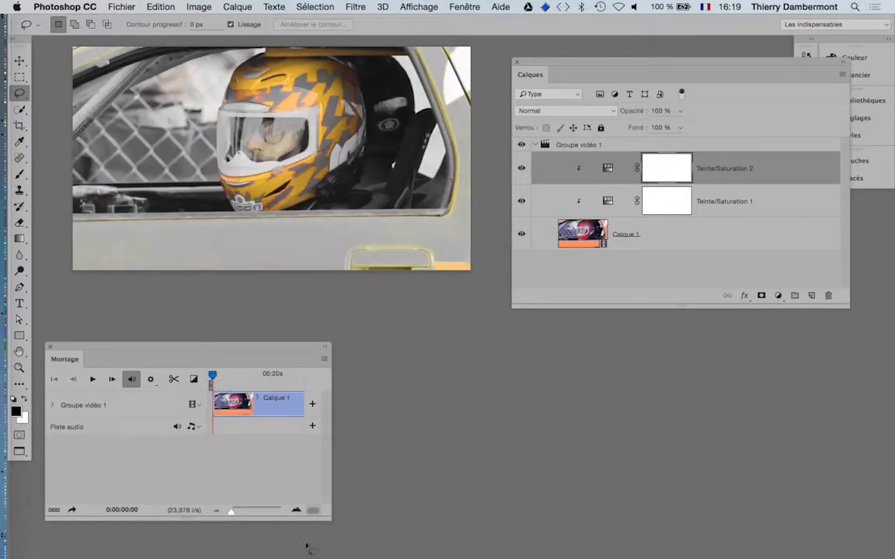
drag(326, 517, 848, 531)
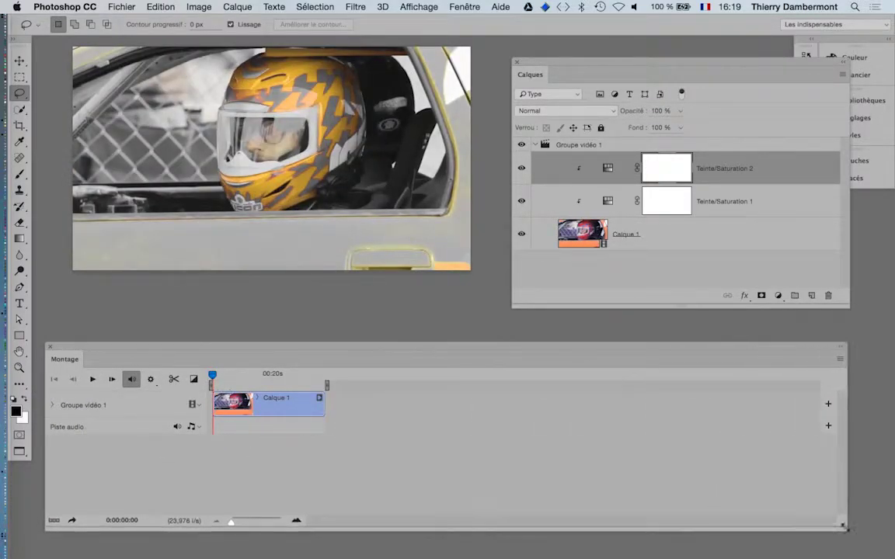
click(93, 379)
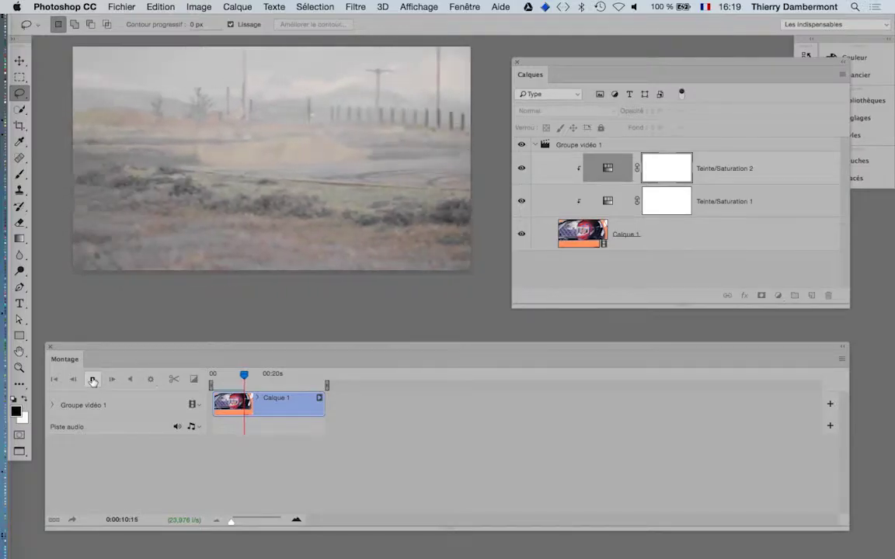
click(94, 380)
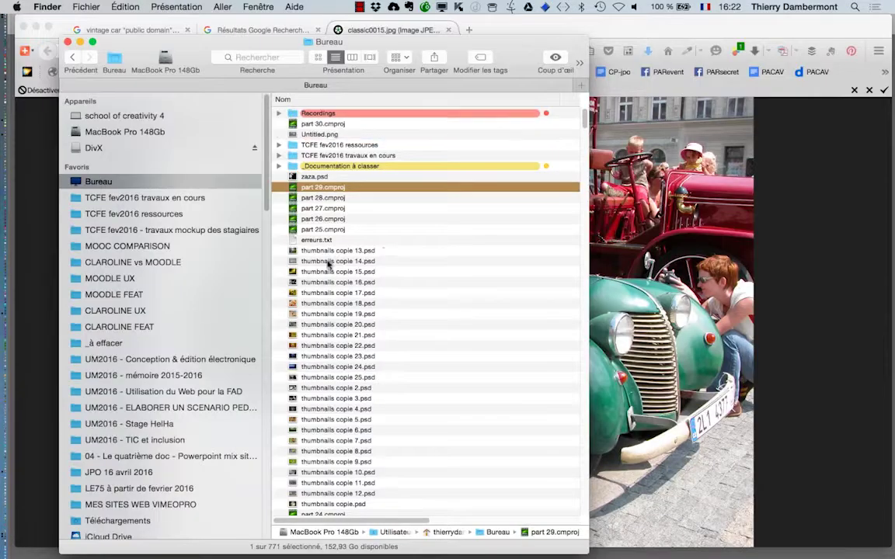
Switch back to Photoshop and narrow the Montage panel so that it ends below the Calques panel's near edge.
key(super+Tab)
key(super+Tab)
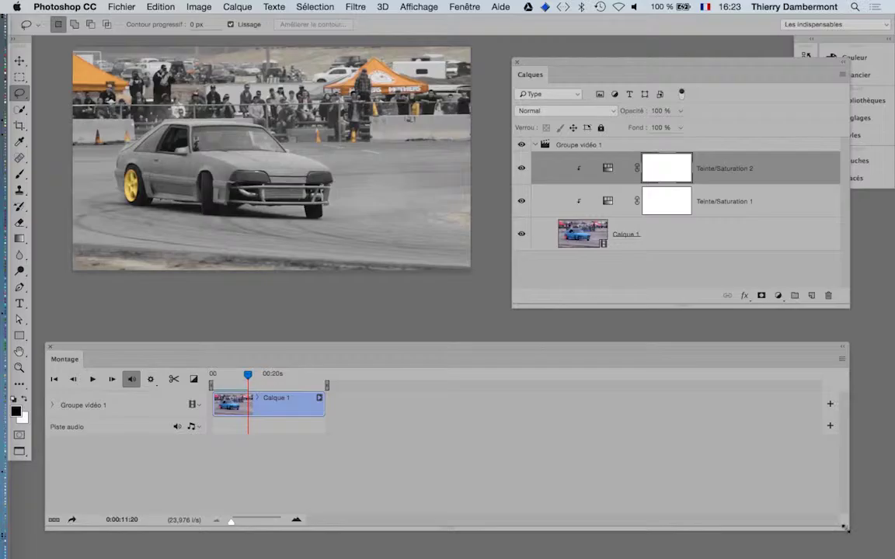
drag(845, 528, 511, 503)
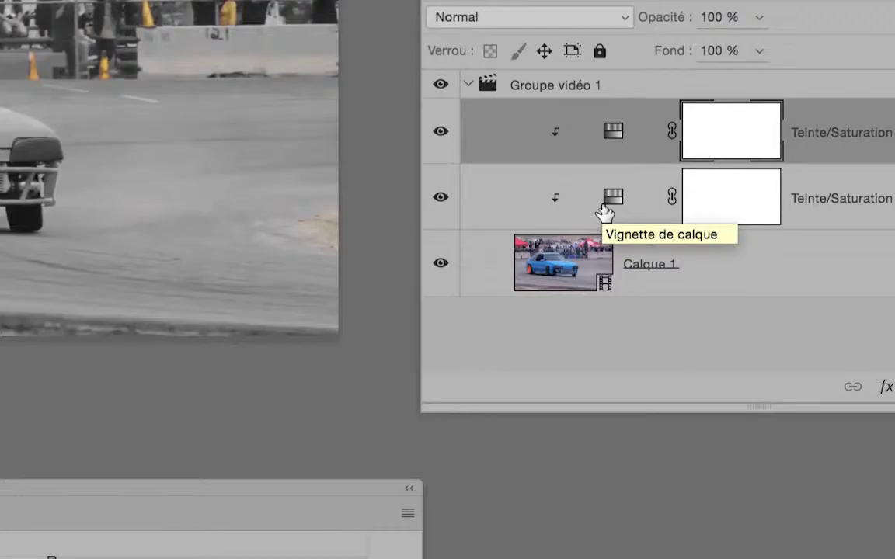
Compare the two clipped Teinte/Saturation adjustment layers above the video, leaving Teinte/Saturation 1 selected.
click(604, 208)
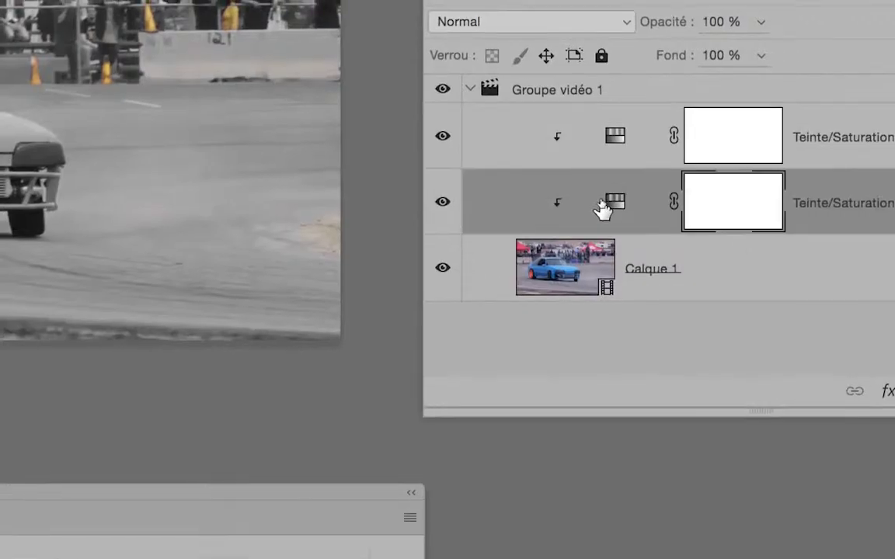
click(604, 146)
click(613, 199)
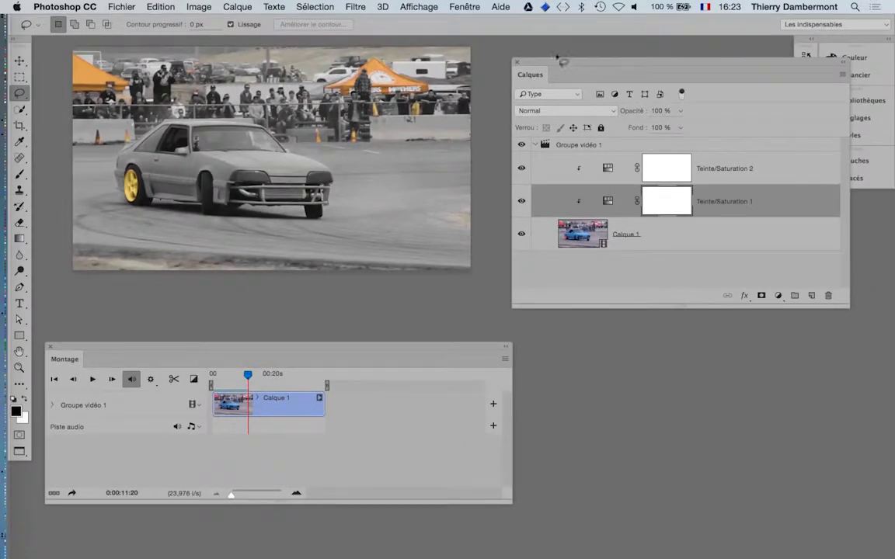
Make the Calques panel smaller and move it partly over the racing image, clear of the docked panels.
drag(549, 68, 474, 75)
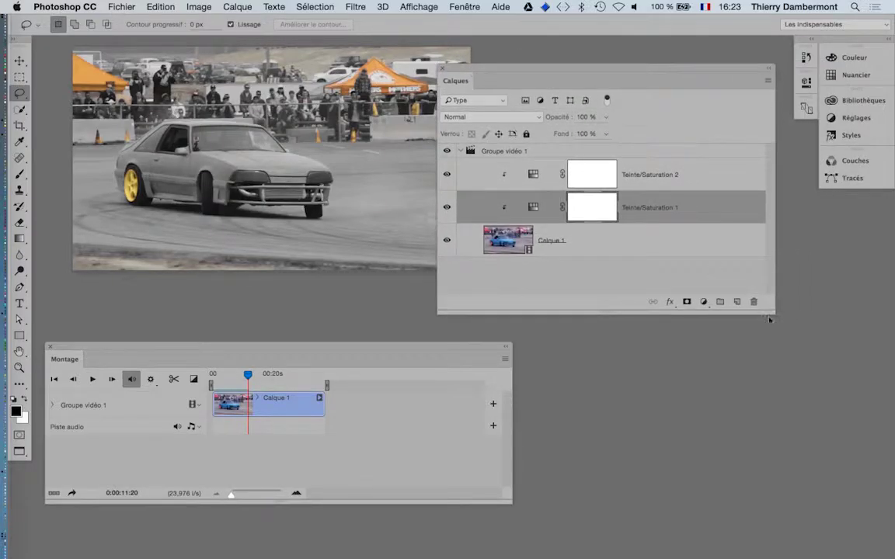
drag(772, 312, 713, 289)
drag(485, 84, 424, 93)
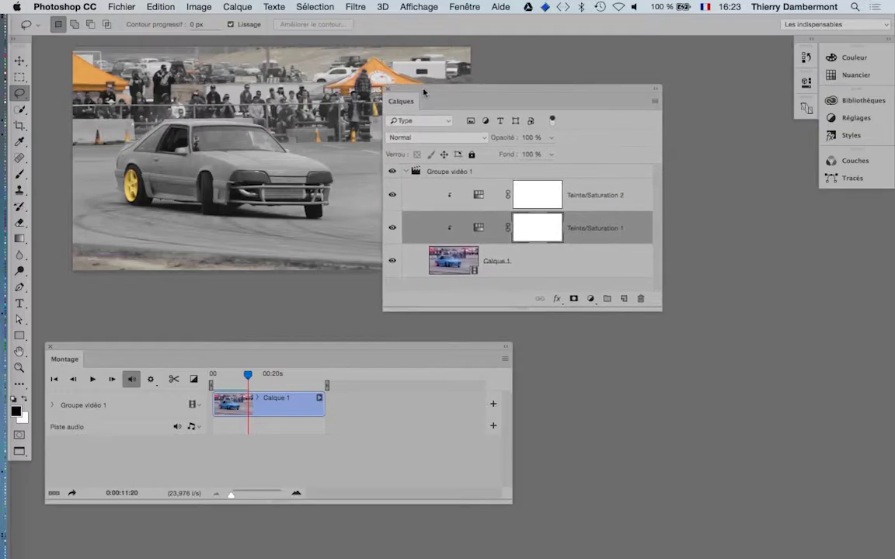
Open classic0015.jpg from the "teinte saturation ciblé" folder.
click(122, 7)
click(128, 34)
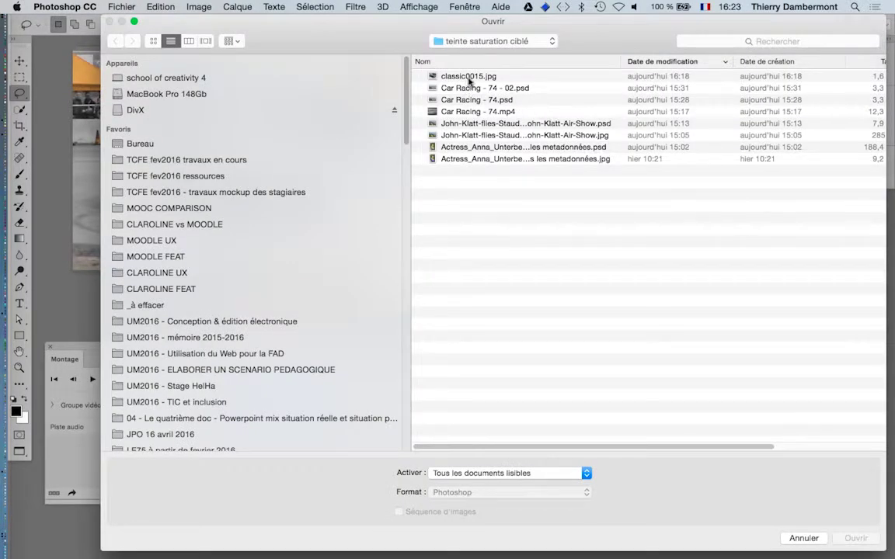
click(423, 76)
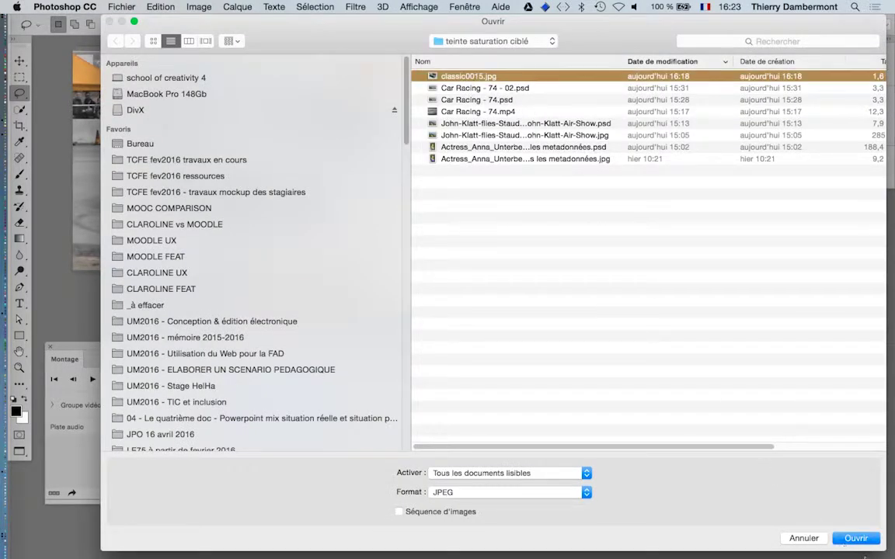
click(859, 541)
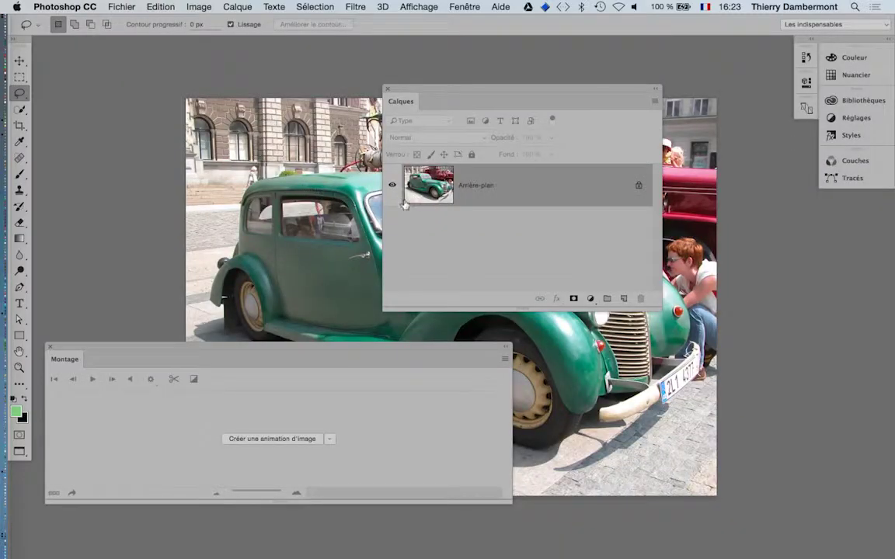
Return to standard screen mode, hide the other applications, and float classic0015.jpg in its own window beside Car Racing - 74.psd.
key(f)
key(f)
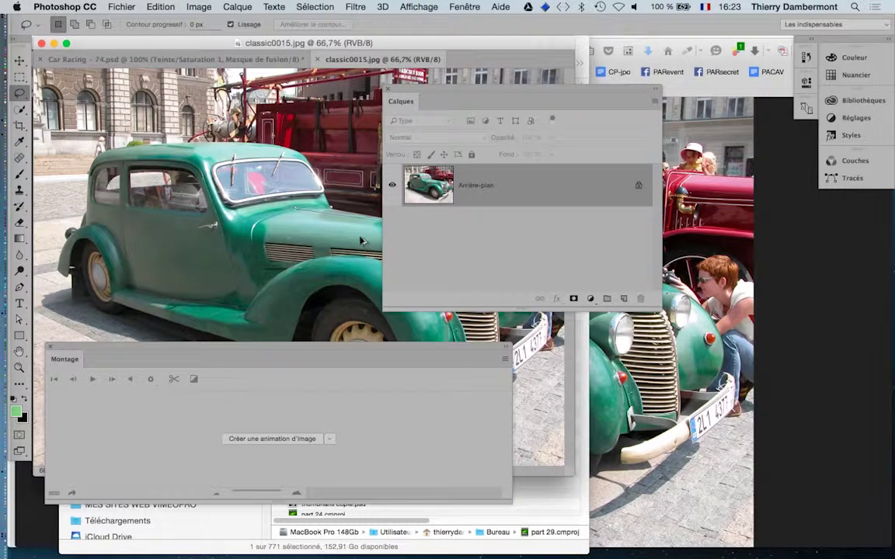
key(super+alt+h)
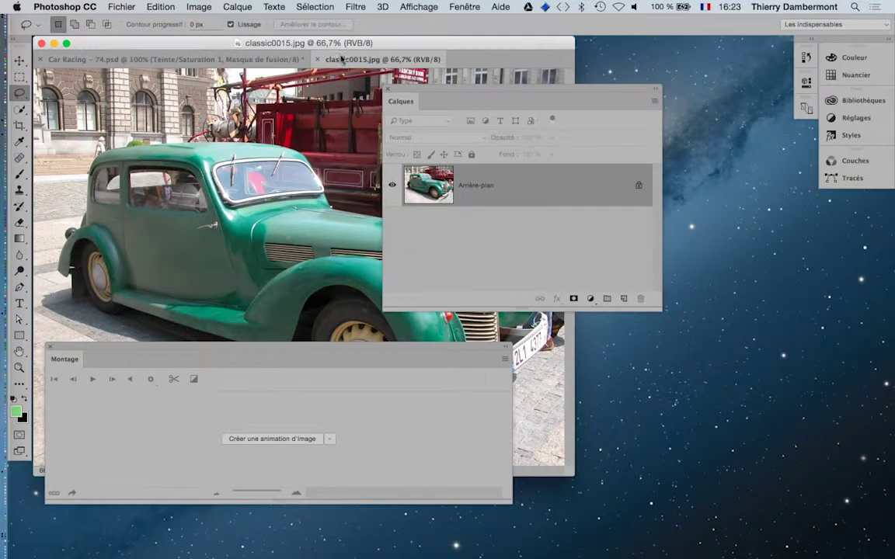
drag(338, 59, 546, 227)
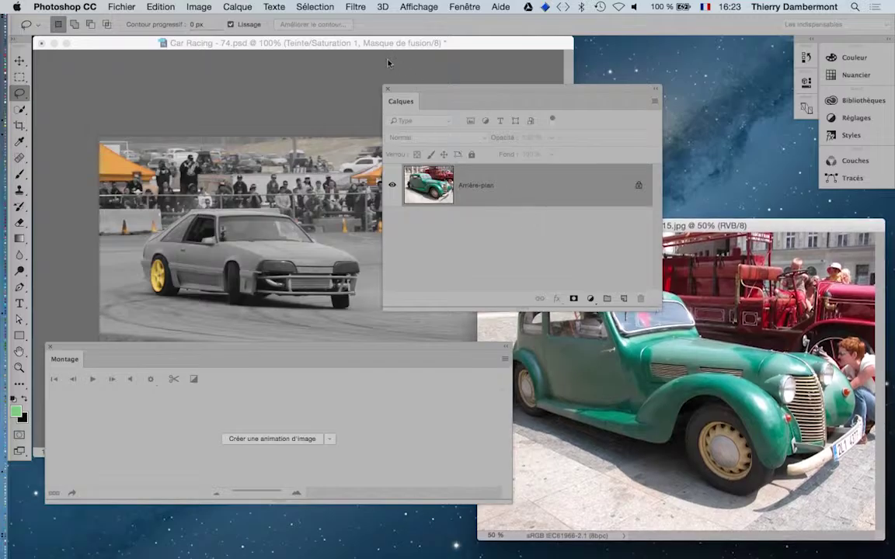
Close the Calques and Montage panels, then reposition the classic0015.jpg window and zoom its image out to about 39%.
click(388, 90)
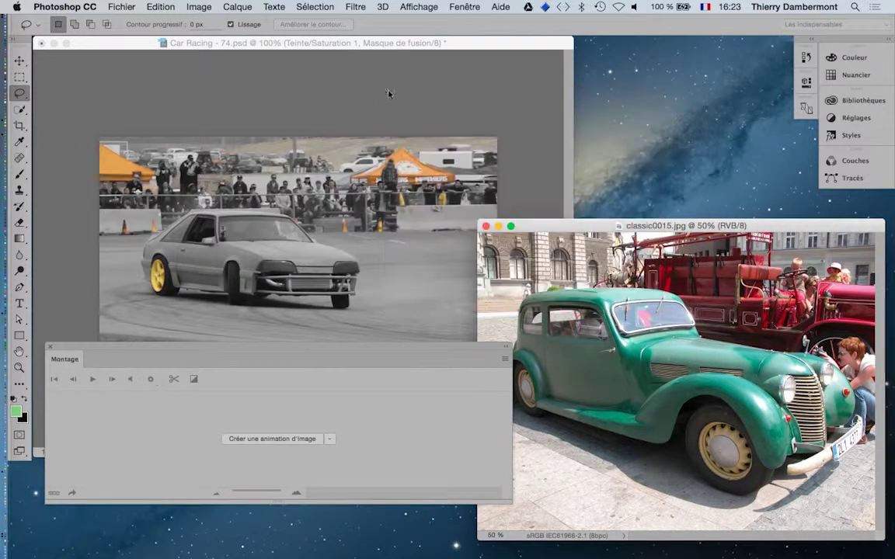
click(49, 346)
click(299, 408)
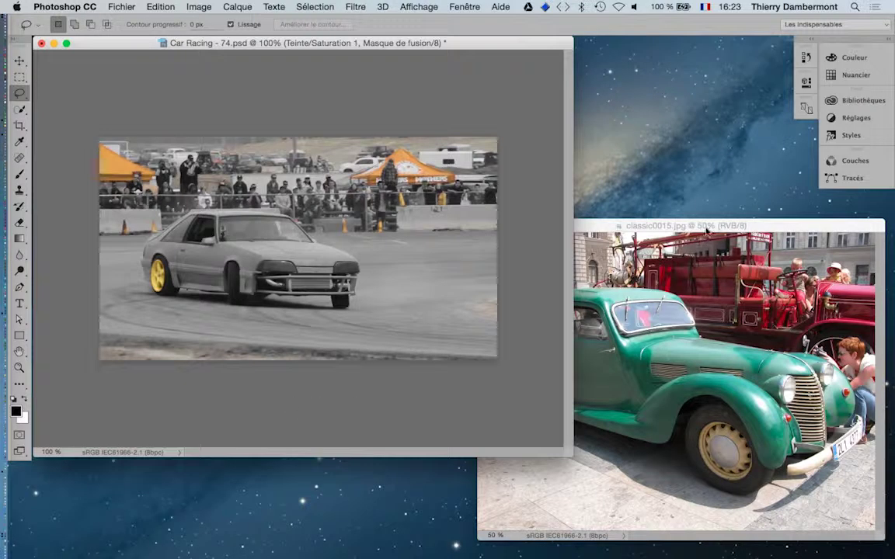
drag(706, 227, 694, 221)
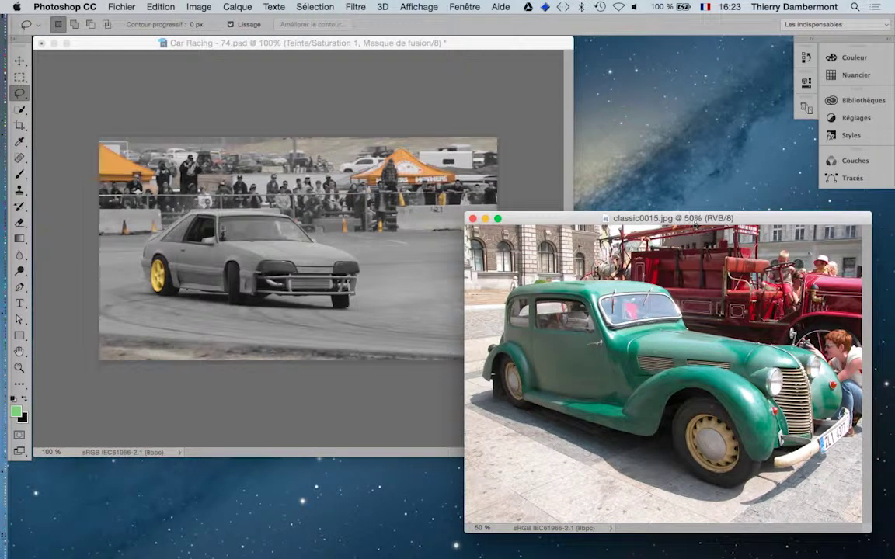
scroll(616, 351, down, 2)
Show the Calques panel again and place it over the lower part of the racing document, beside the classic car photo.
click(463, 6)
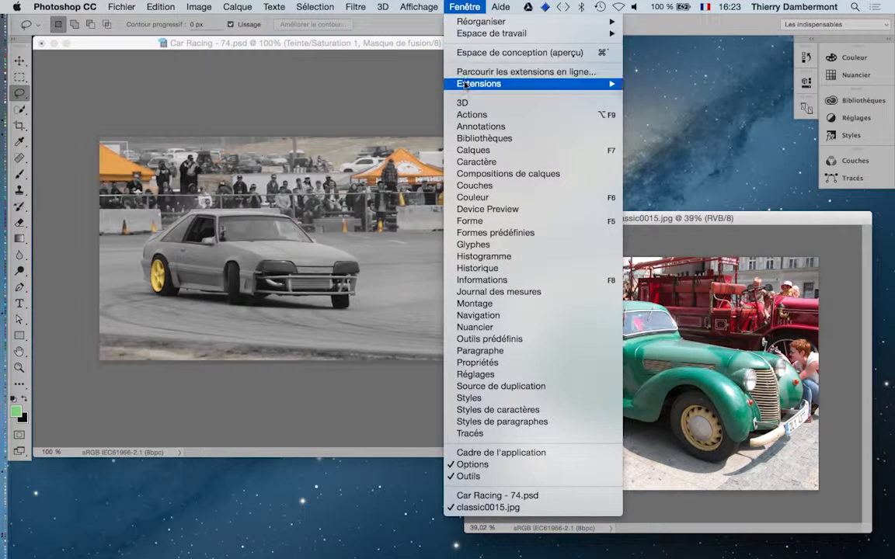
click(475, 140)
drag(557, 88, 393, 316)
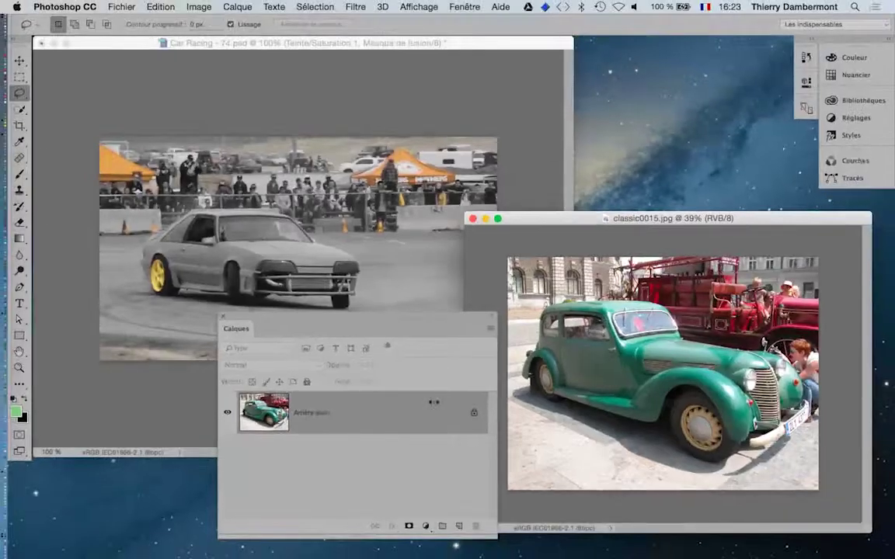
Copy the Teinte/Saturation 1 and Teinte/Saturation 2 adjustment layers together from Car Racing - 74.psd into classic0015.jpg.
click(268, 44)
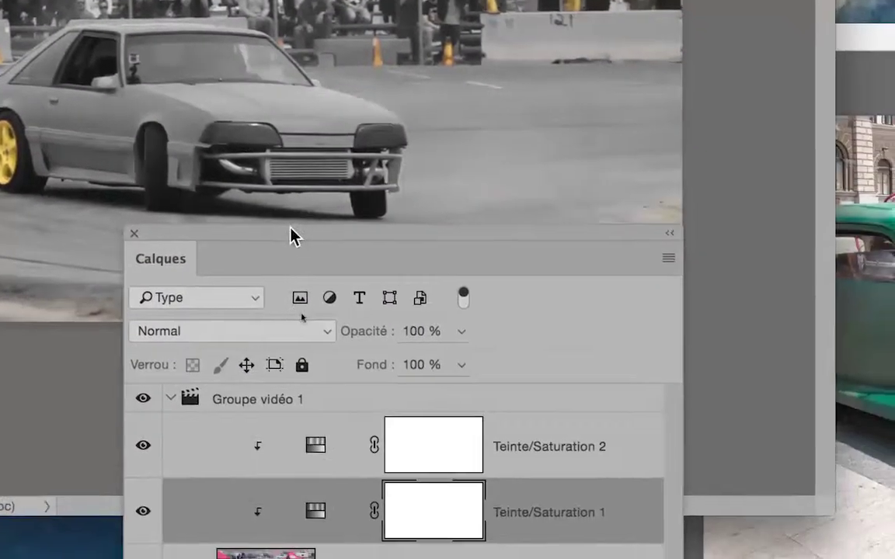
click(334, 471)
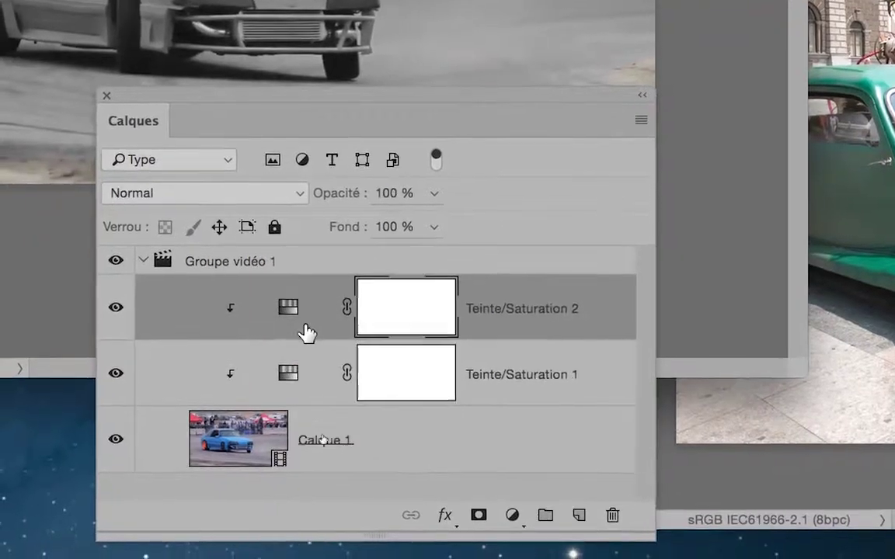
shift+click(305, 371)
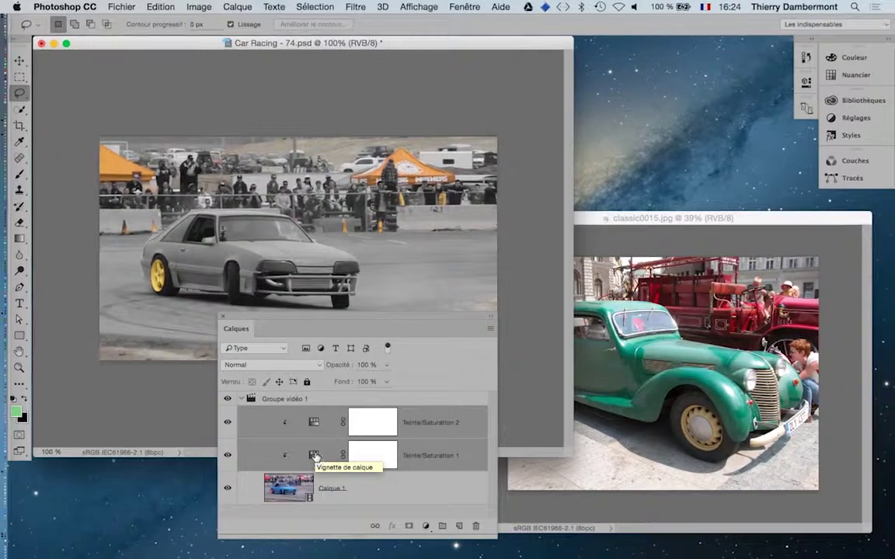
drag(315, 455, 690, 386)
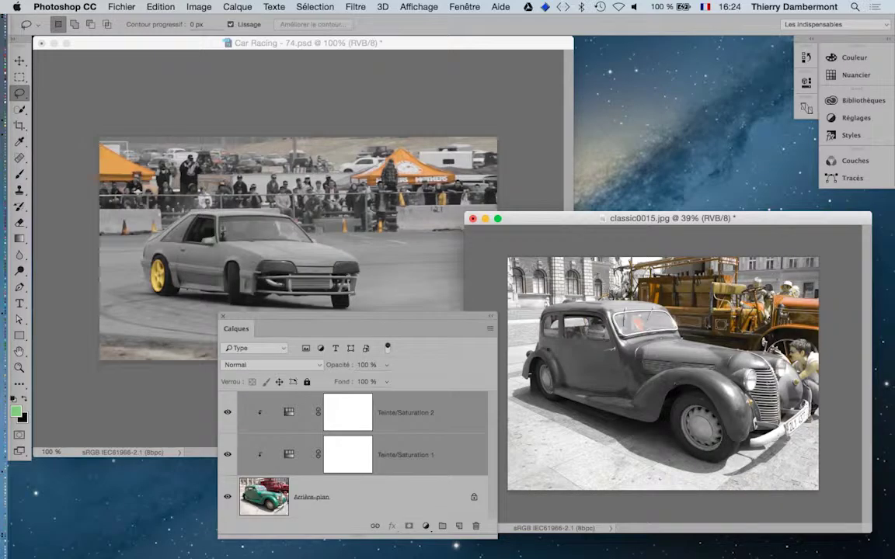
Shift the Calques panel slightly away from the classic car photo and revert classic0015.jpg to its saved version.
mouse_move(463, 320)
mouse_down()
mouse_move(440, 311)
mouse_move(445, 330)
mouse_move(446, 321)
mouse_up()
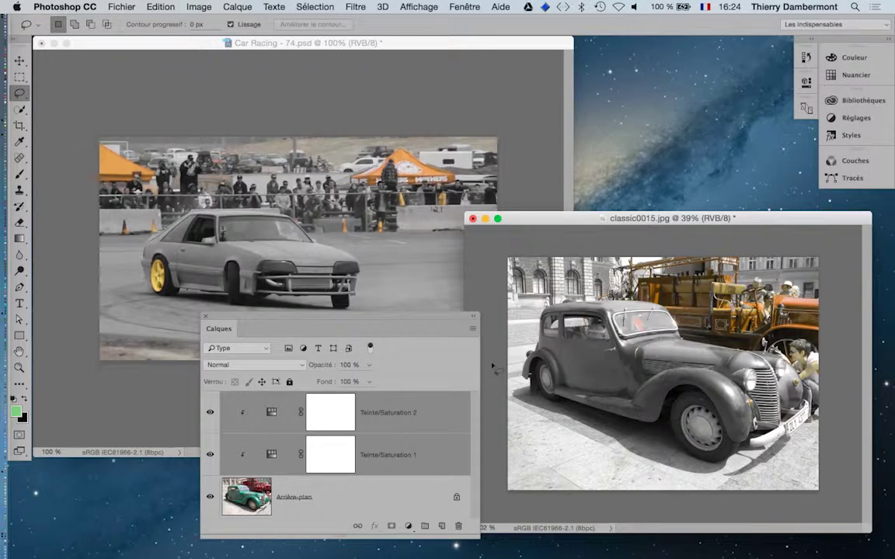
key(F12)
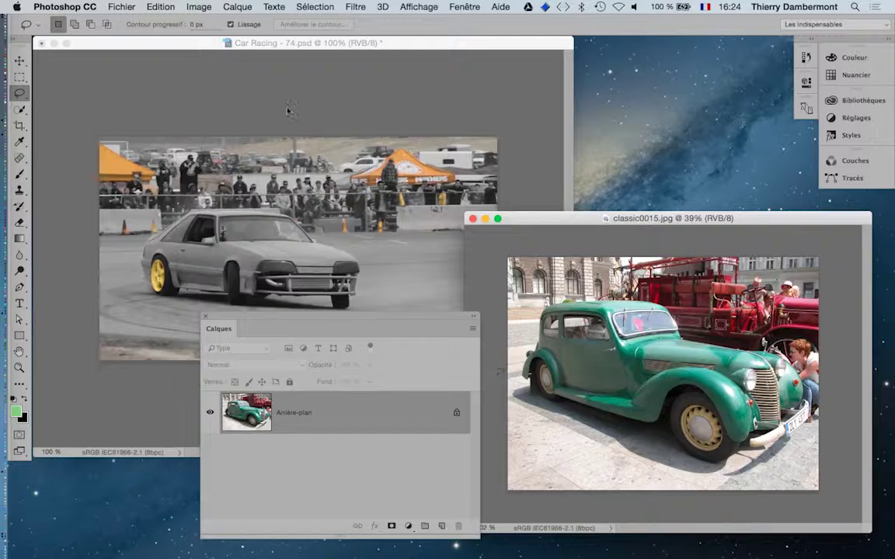
In Car Racing - 74.psd, put the Teinte/Saturation 1 and Teinte/Saturation 2 layers into a new layer group.
click(273, 47)
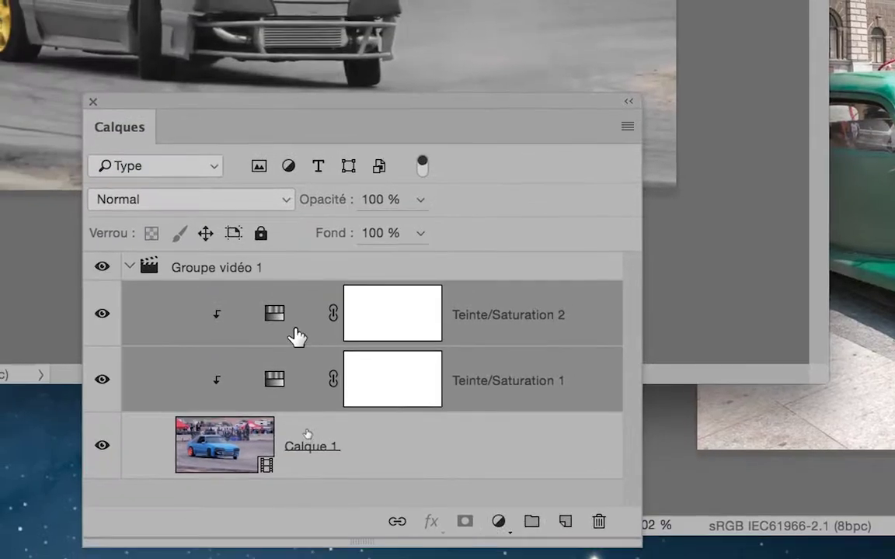
click(72, 464)
shift+click(289, 354)
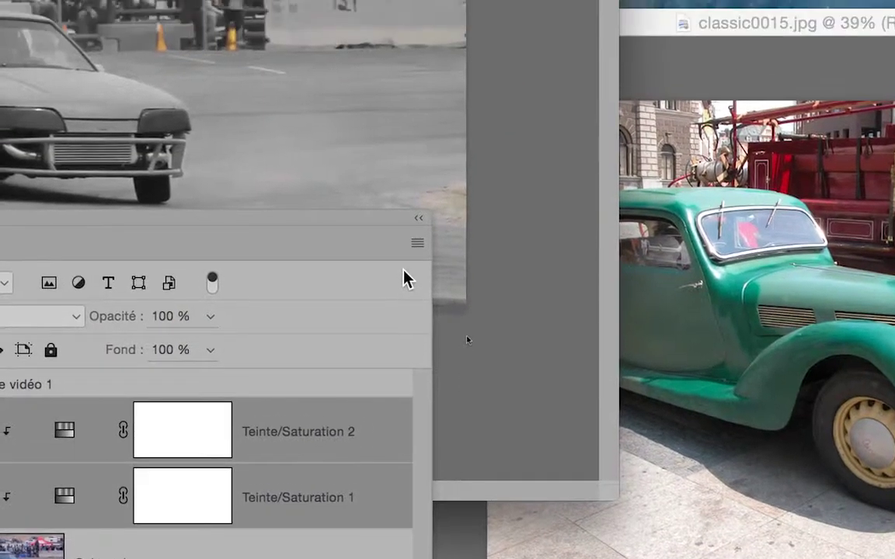
click(635, 98)
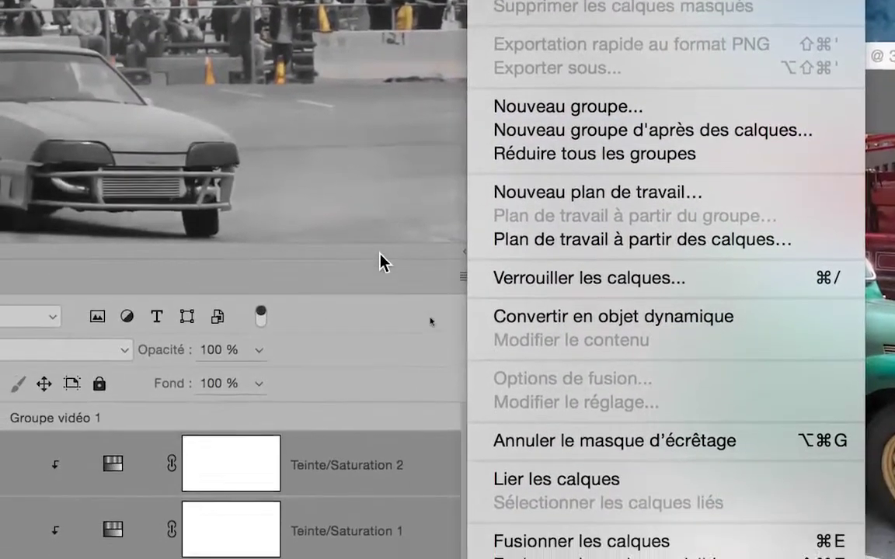
click(192, 384)
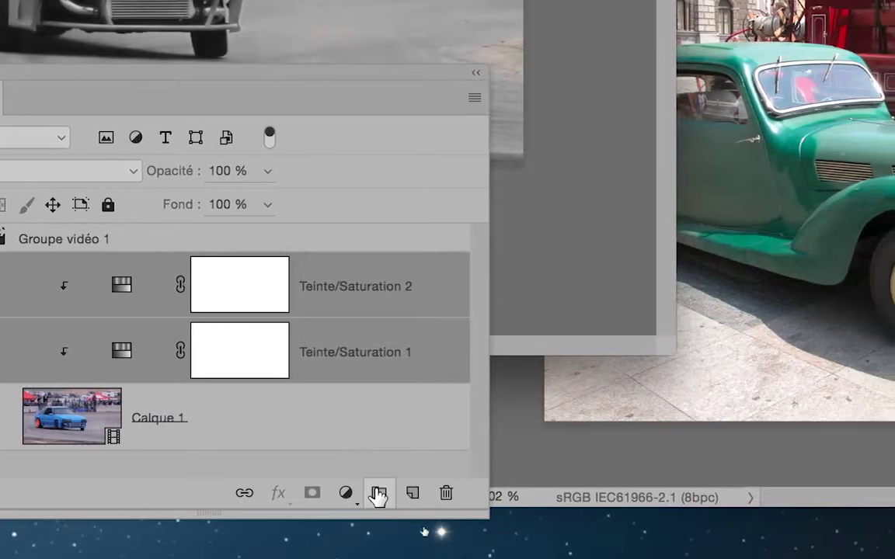
click(401, 494)
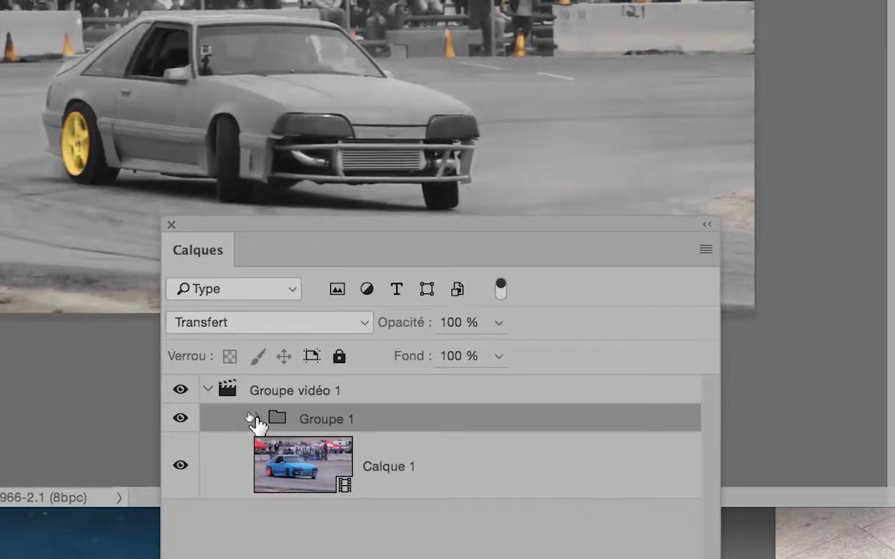
Expand and collapse the new layer group to examine the adjustment layers inside it, leaving it collapsed.
click(22, 266)
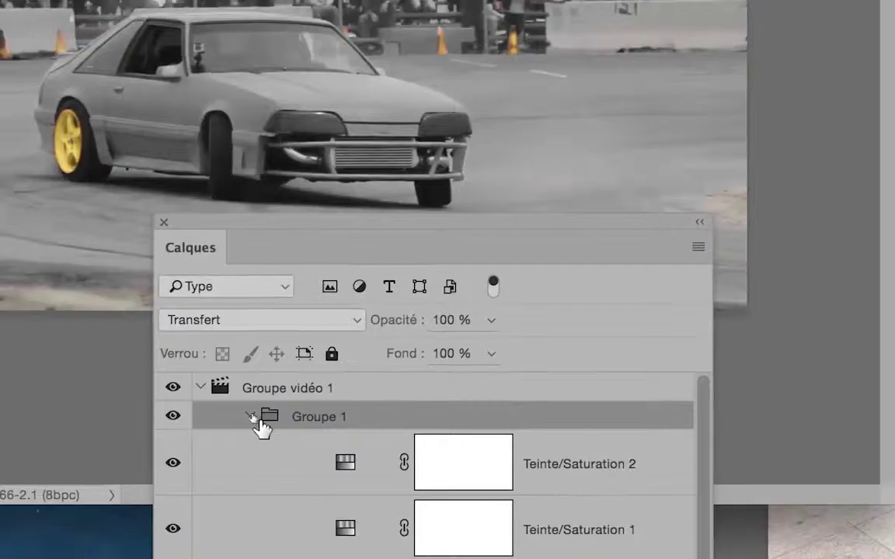
click(254, 419)
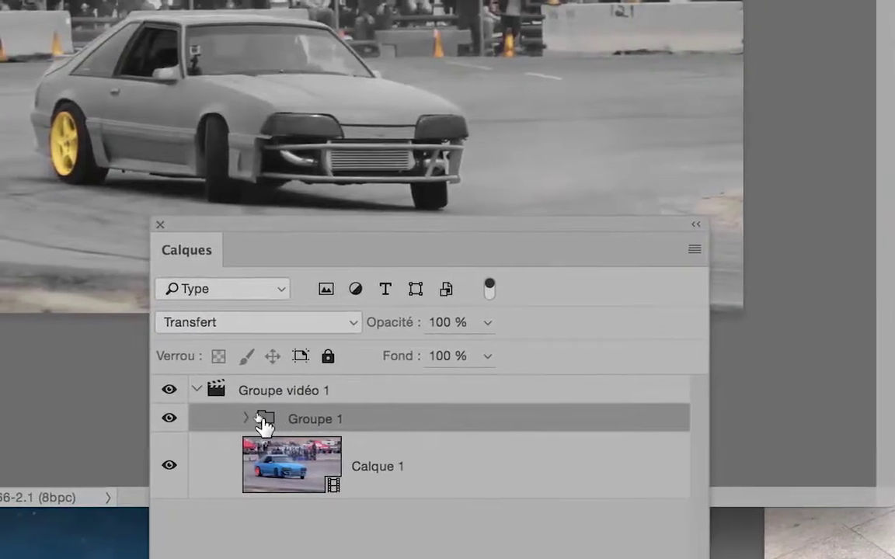
click(247, 419)
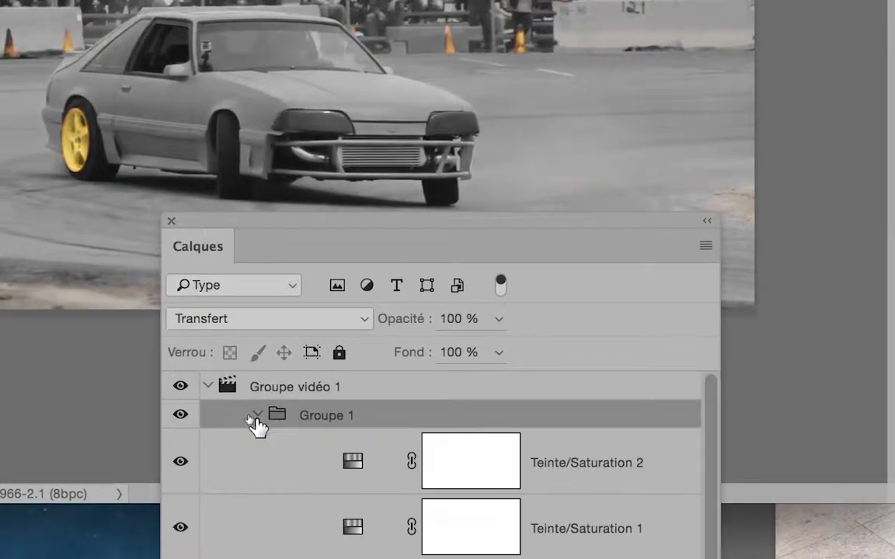
click(255, 415)
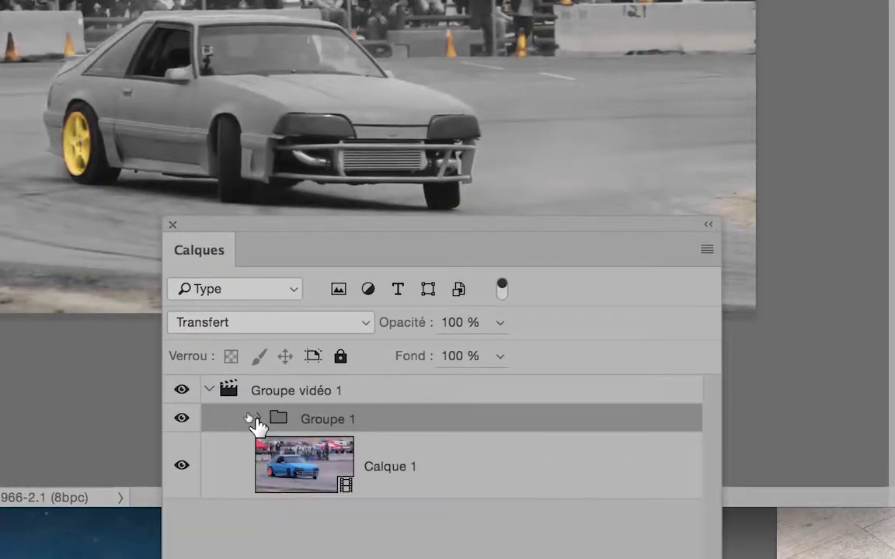
click(255, 419)
click(256, 419)
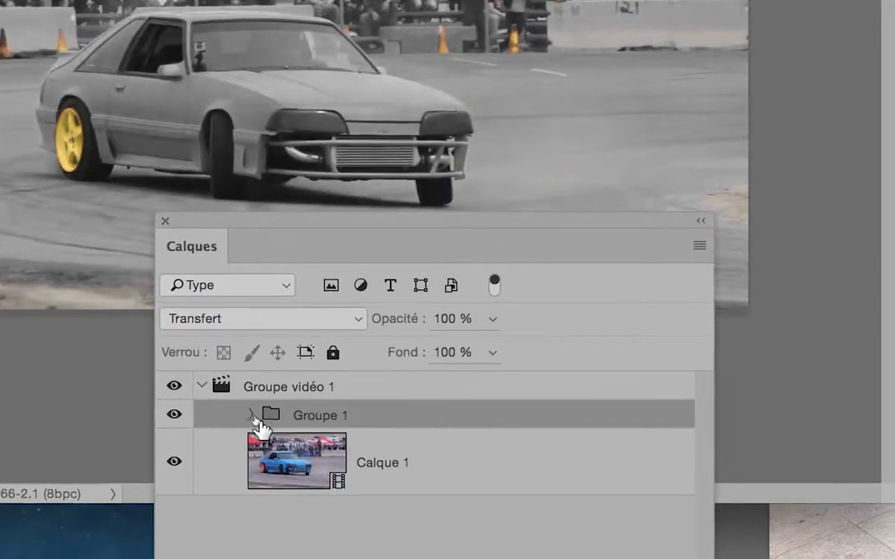
Copy the group of hue/saturation adjustments into classic0015.jpg and move that document's window slightly upward.
drag(264, 426, 560, 363)
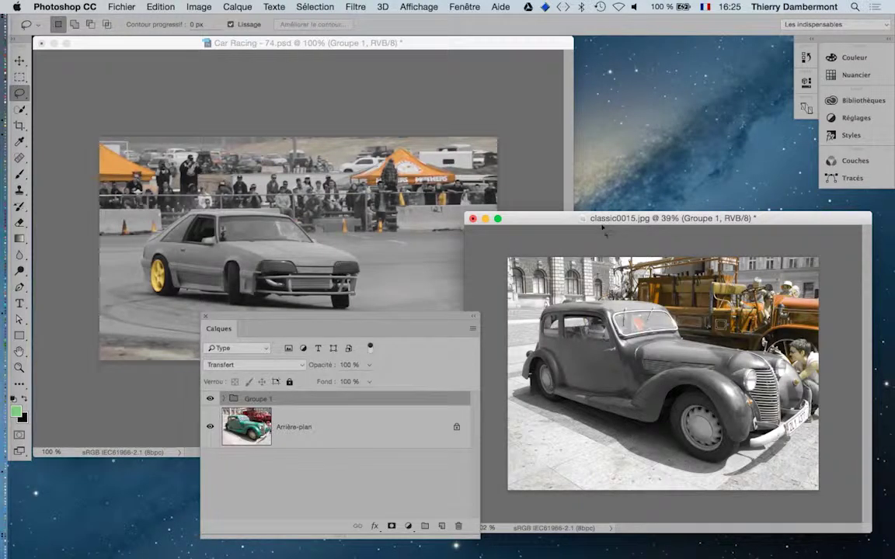
drag(603, 220, 606, 209)
Save the classic car document as classic0015.psd in Photoshop format with its layers, in the "teinte saturation ciblé" folder.
click(123, 6)
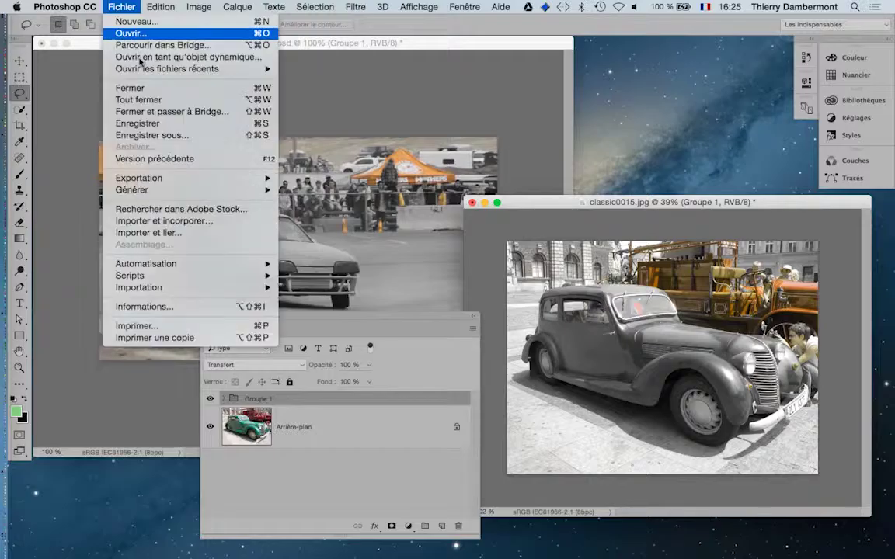
click(159, 134)
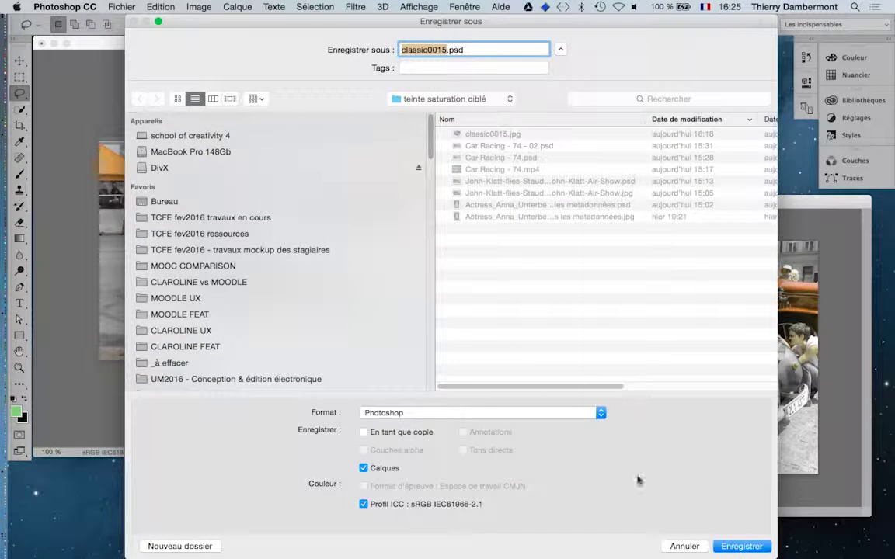
click(733, 547)
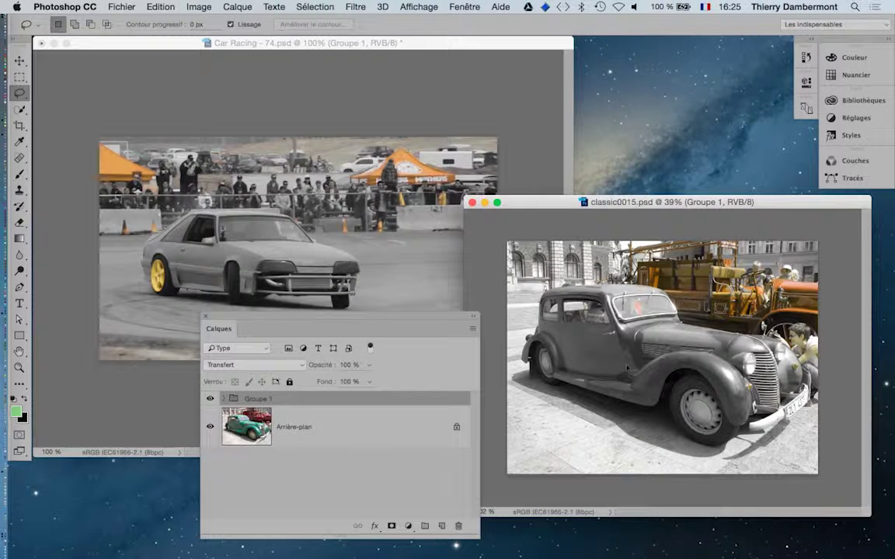